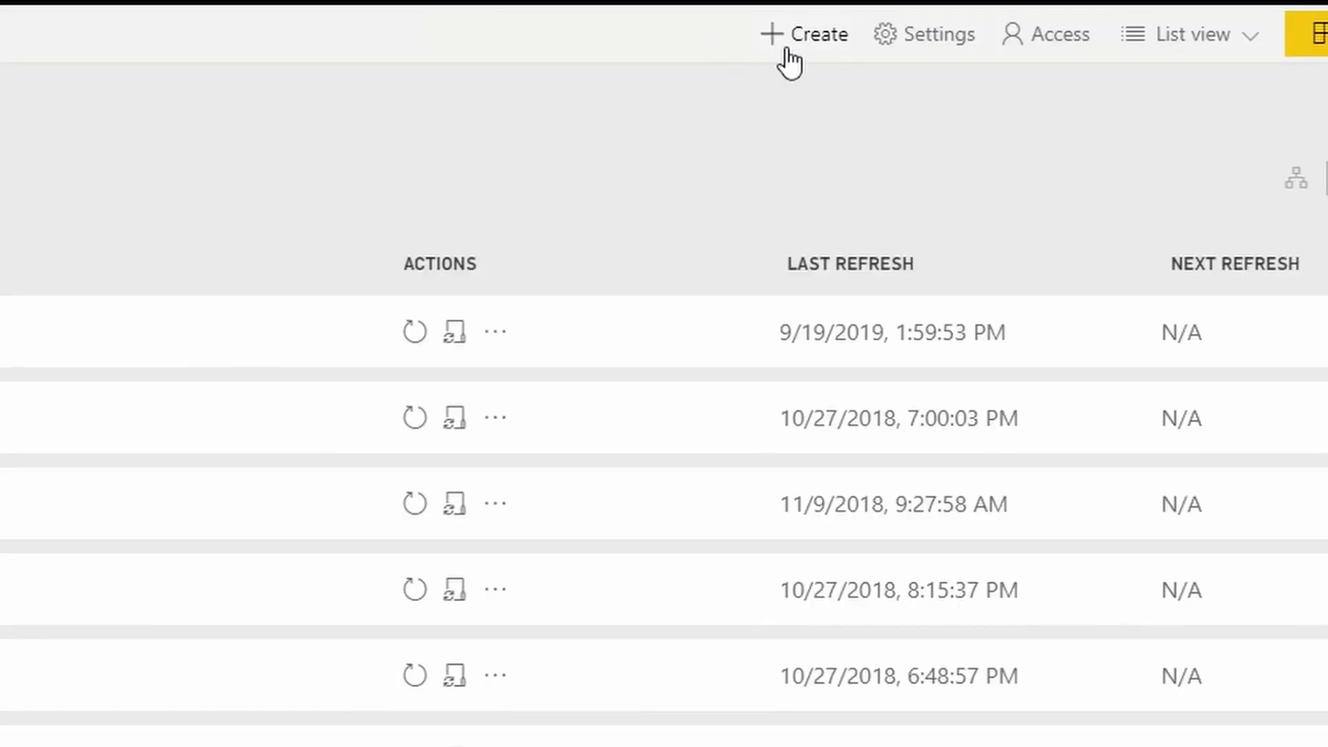
- Create a new dataflow and choose to add new entities from a data source
left_click(804, 36)
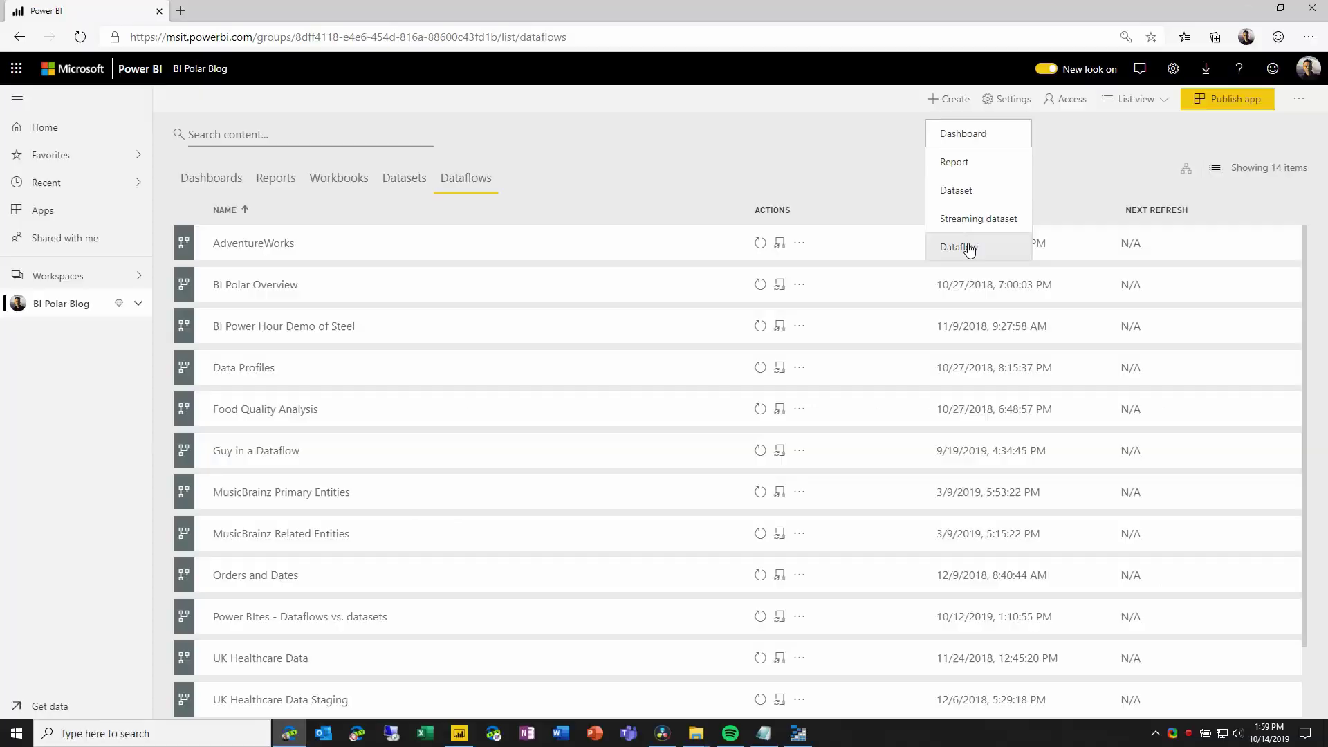
left_click(847, 344)
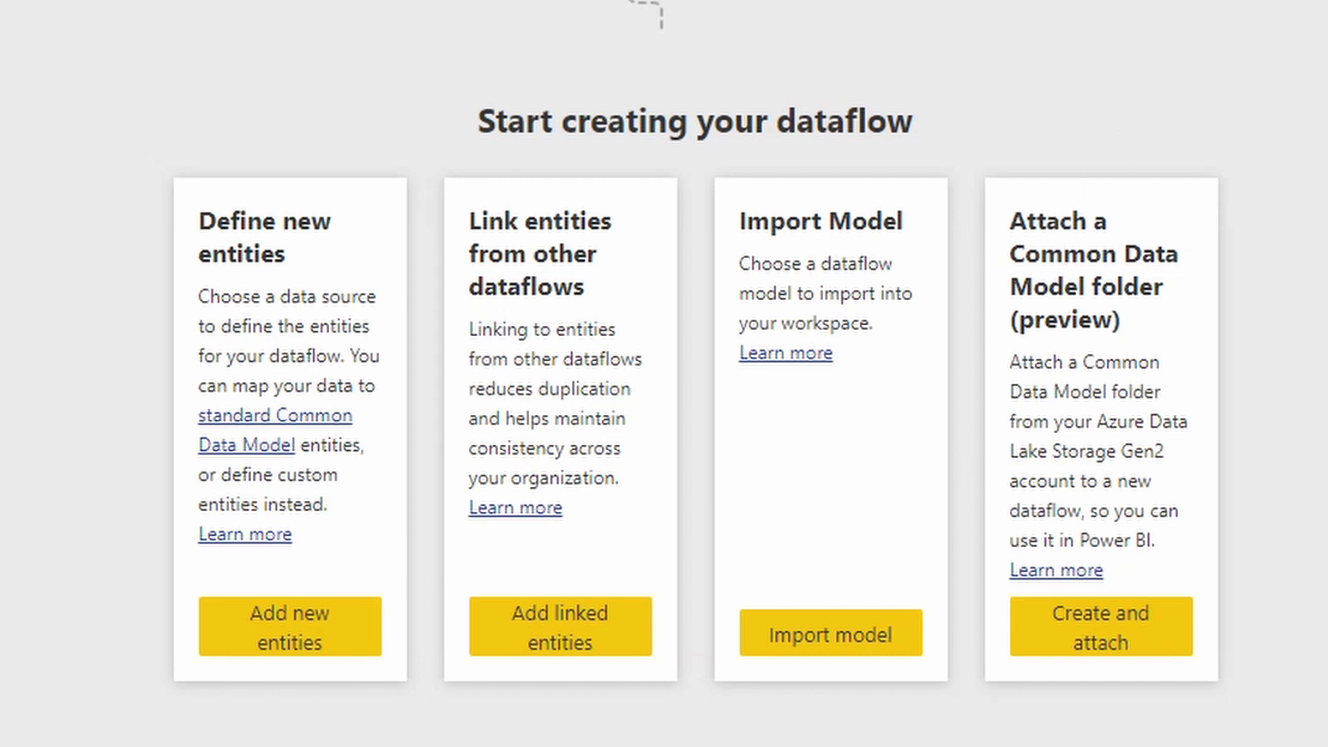
left_click(308, 646)
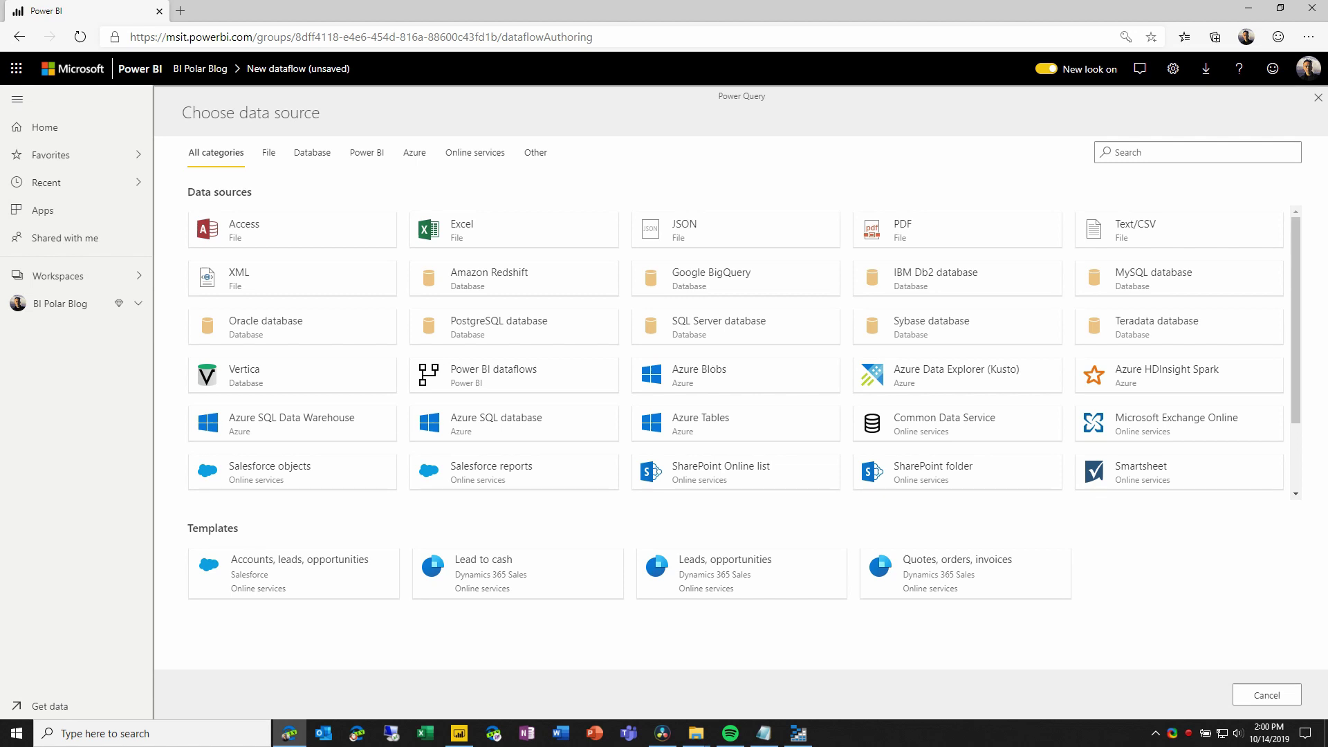
- Connect to the Azure SQL database adventureworks on server bipolarblog.database.windows.net
left_click(525, 431)
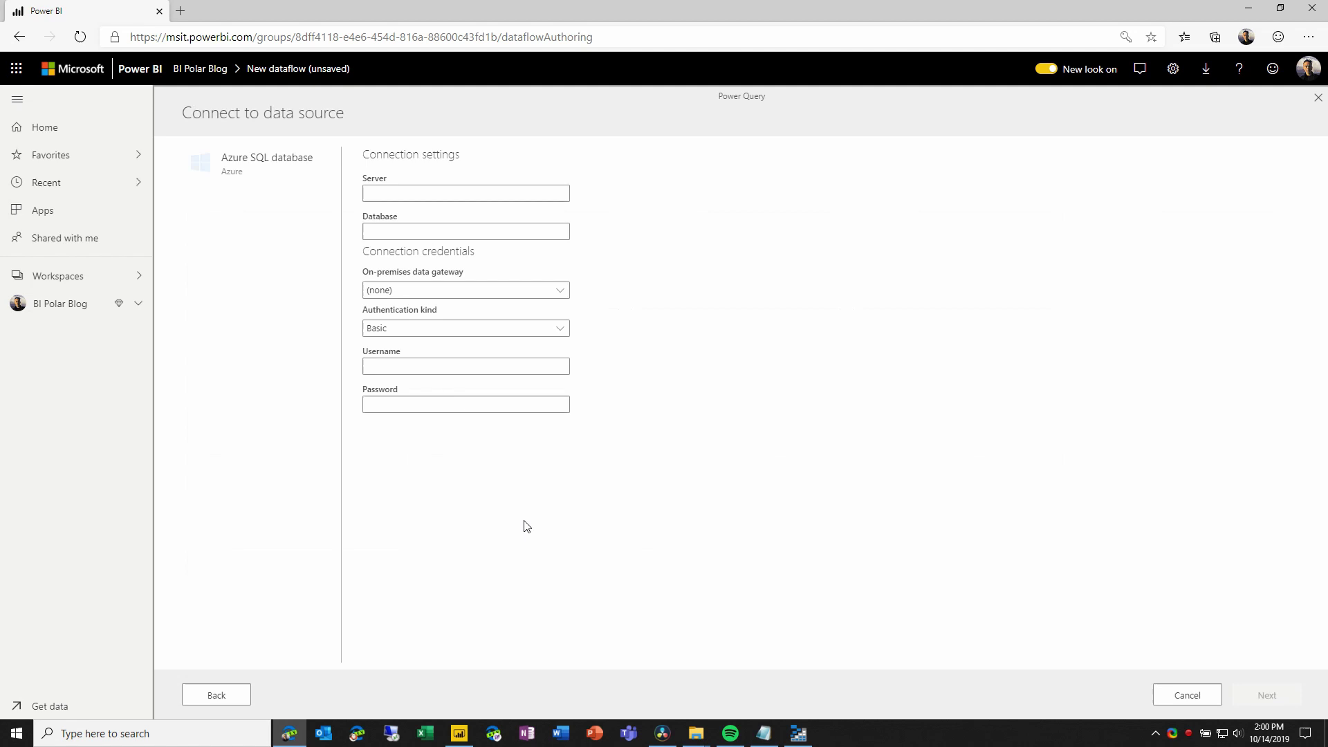
left_click(401, 193)
type("bipolarblog.database.windows.net")
key("Tab")
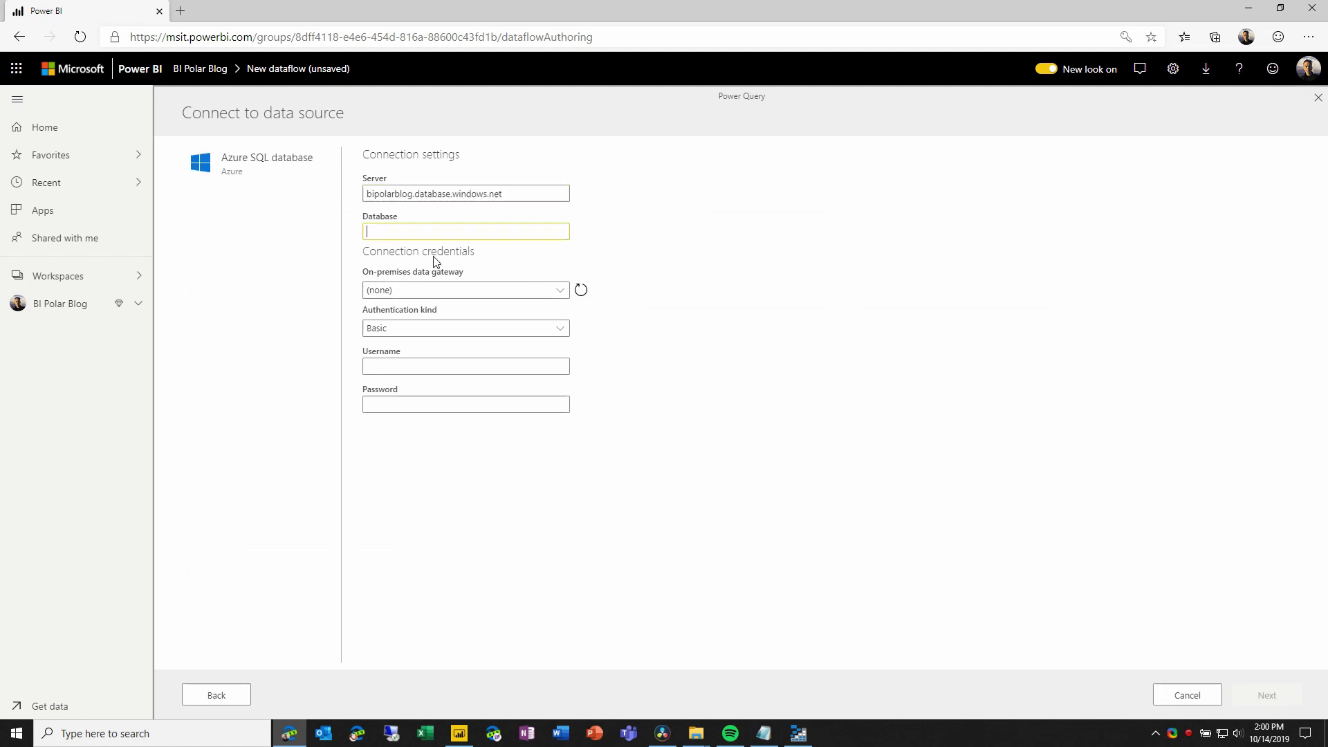
key("alt+Tab")
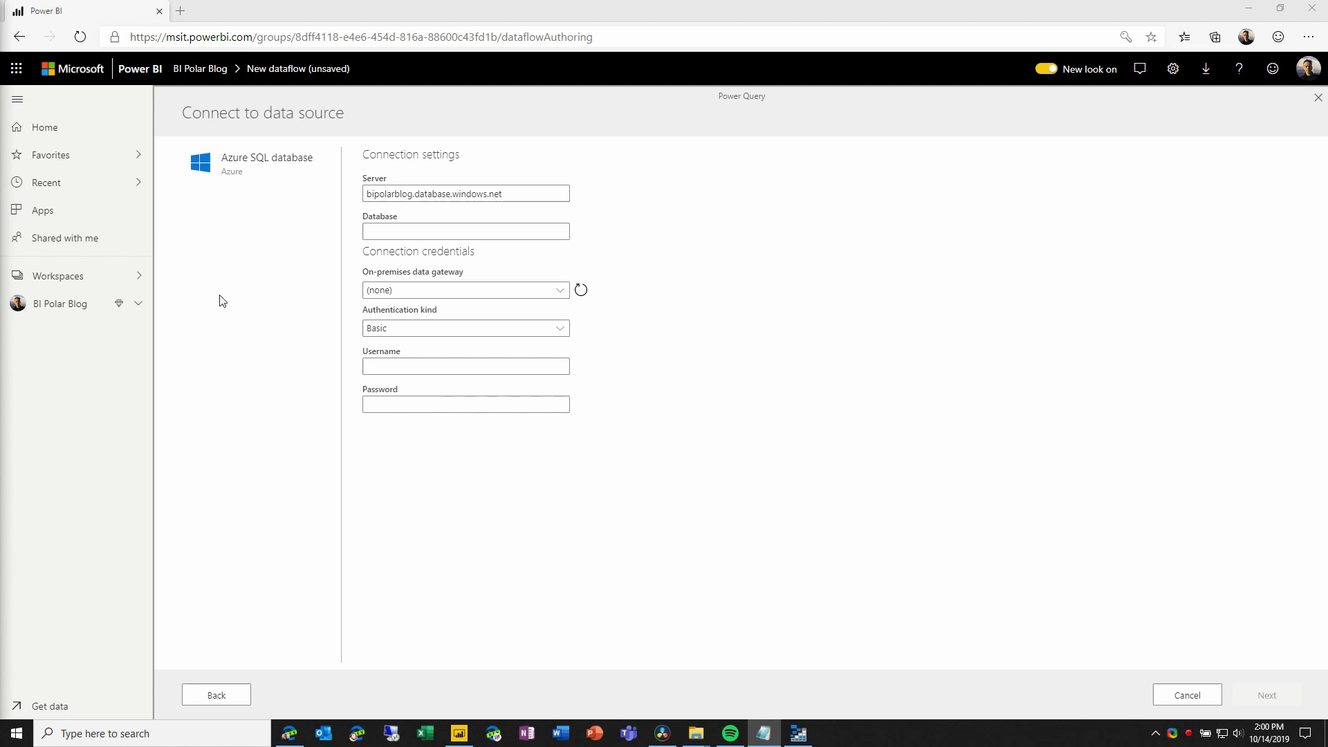
left_click(508, 234)
key("ctrl+v")
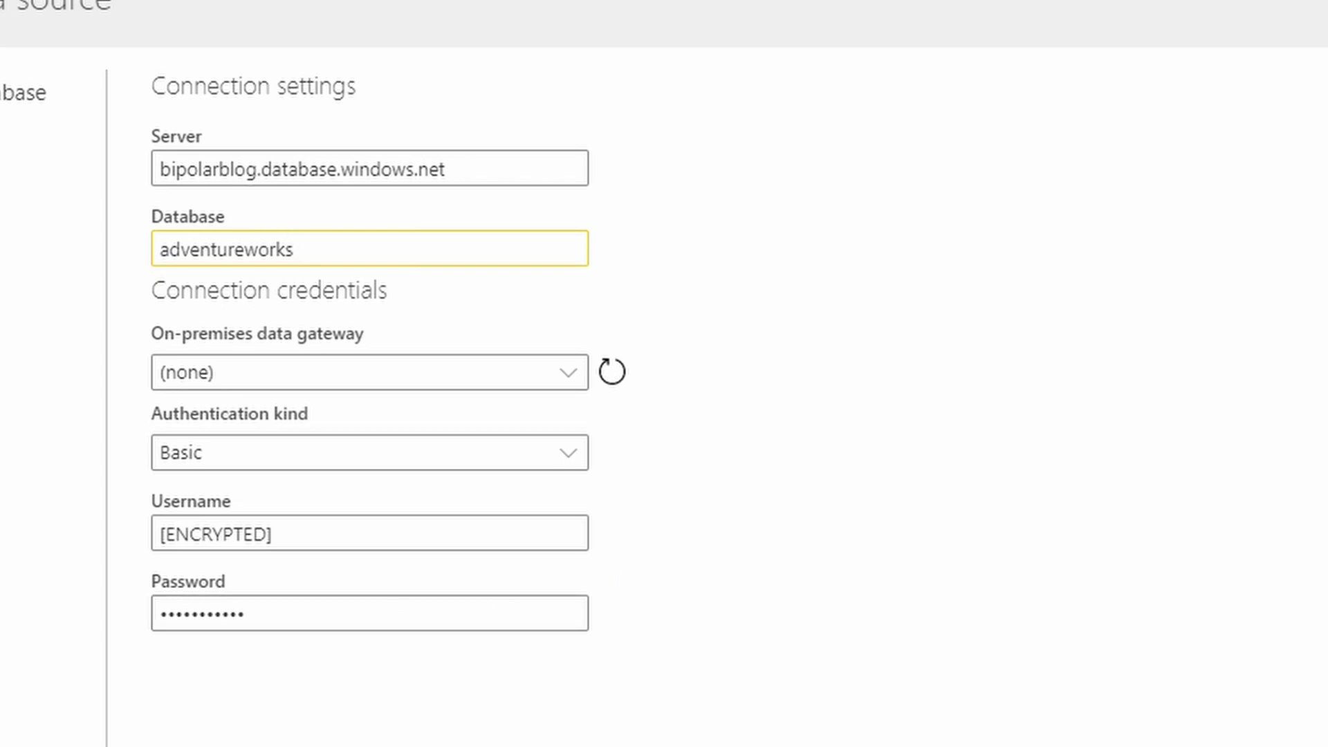
left_click(1266, 695)
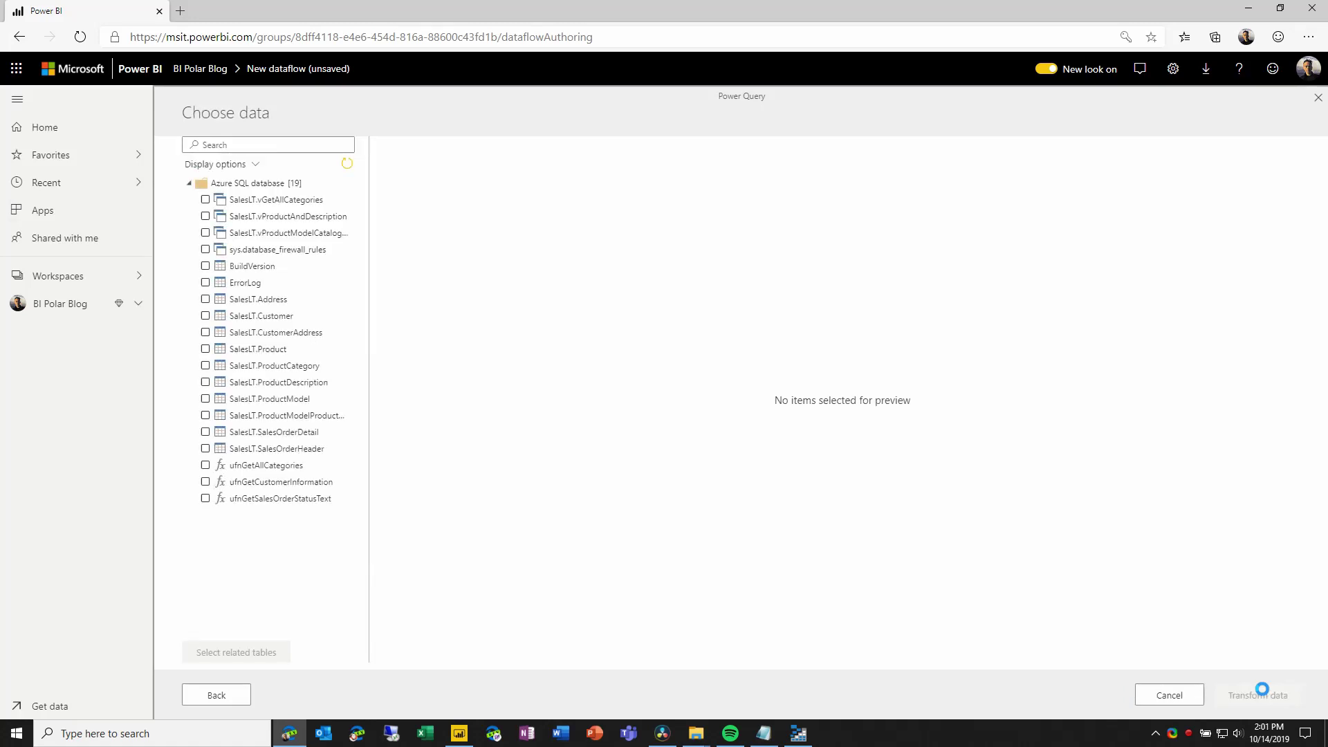
- Select the SalesLT.Customer table and open it as a query for shaping
left_click(220, 267)
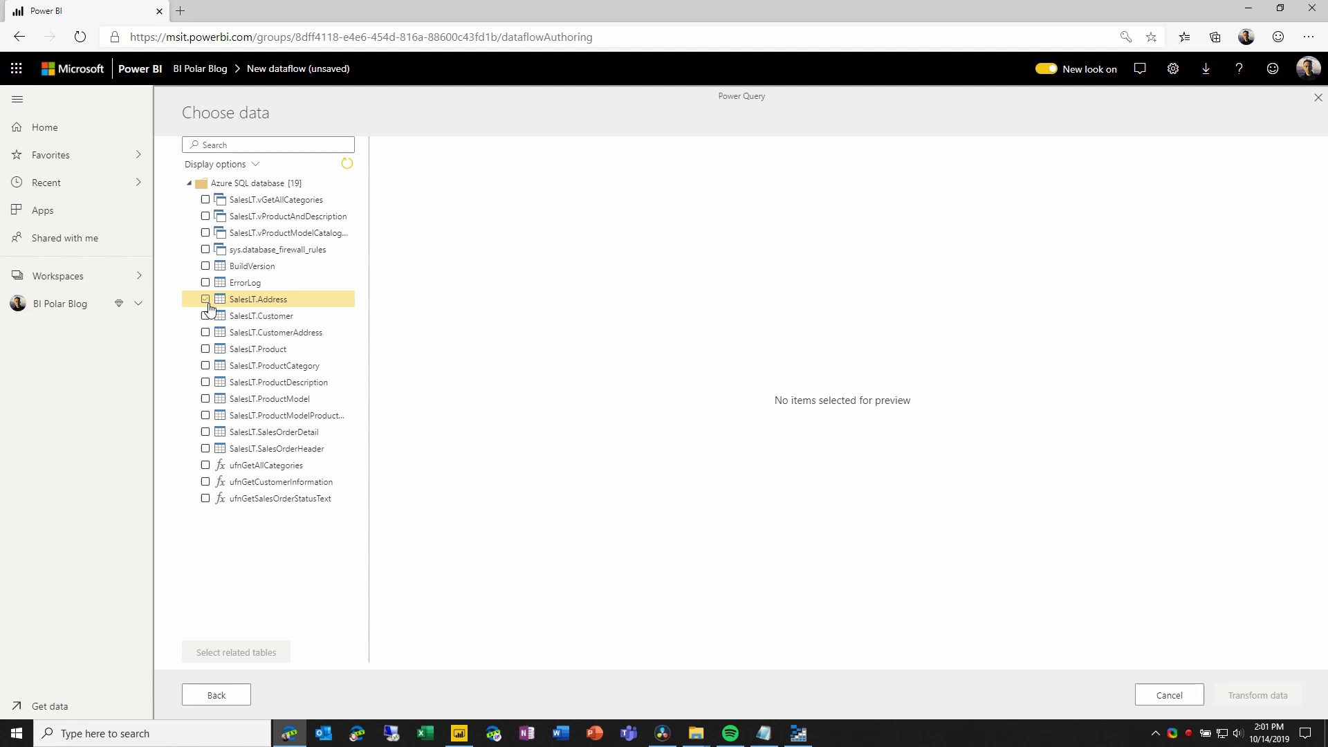
left_click(206, 316)
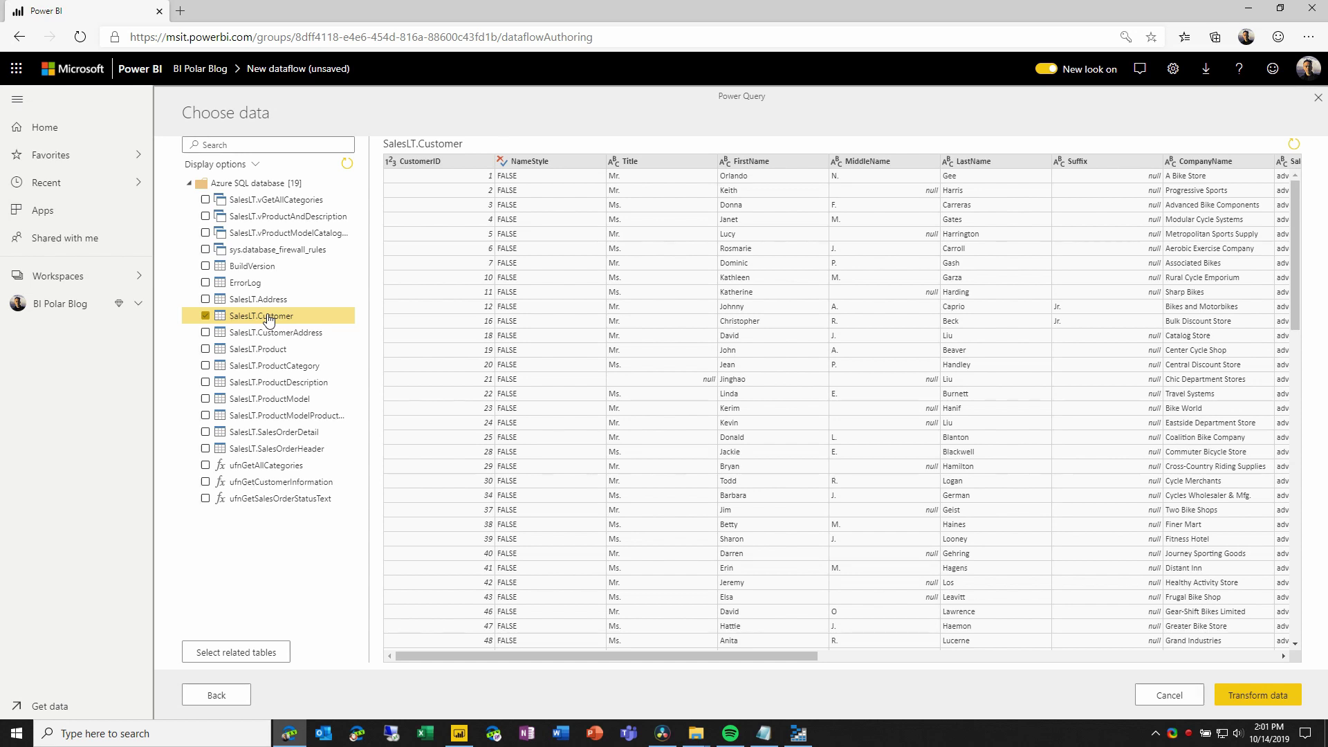
left_click(1279, 697)
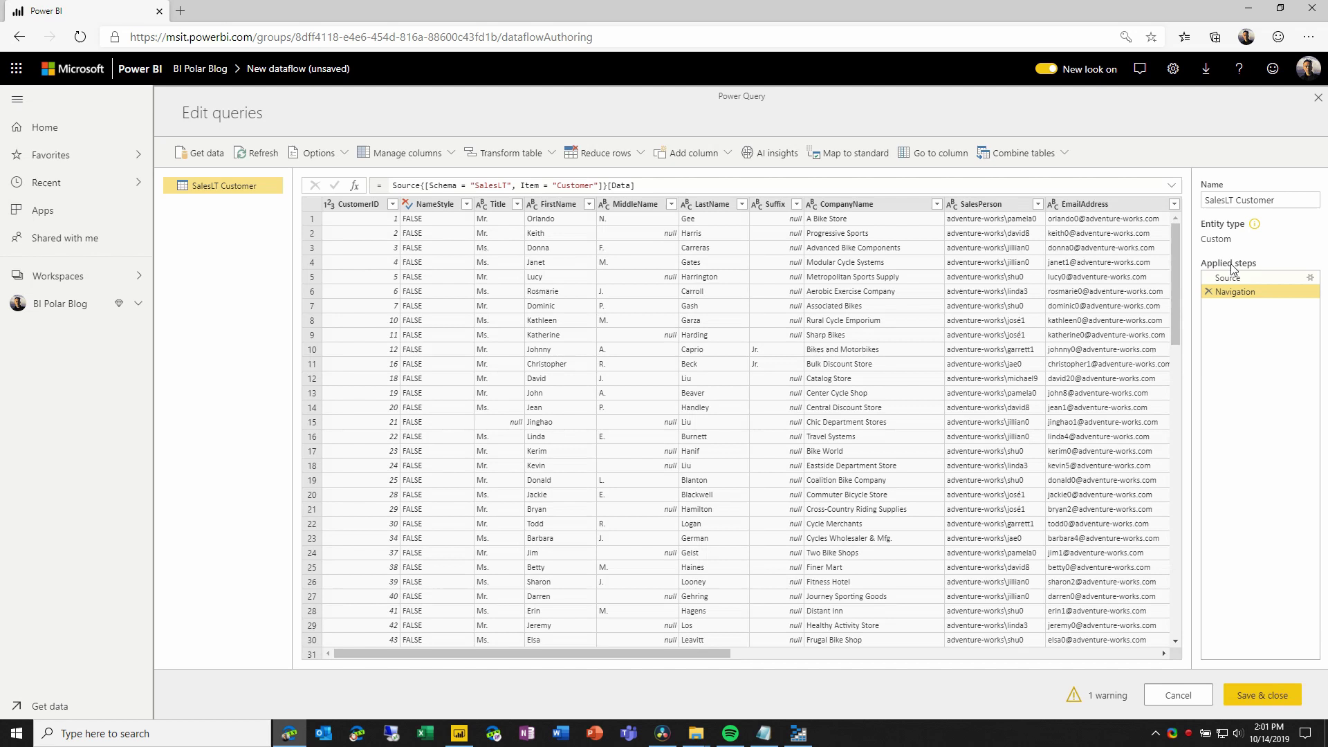
- Rename the entity from 'SalesLT Customer' to 'Customer'
left_click(1220, 200)
double_click(1220, 200)
key("Delete")
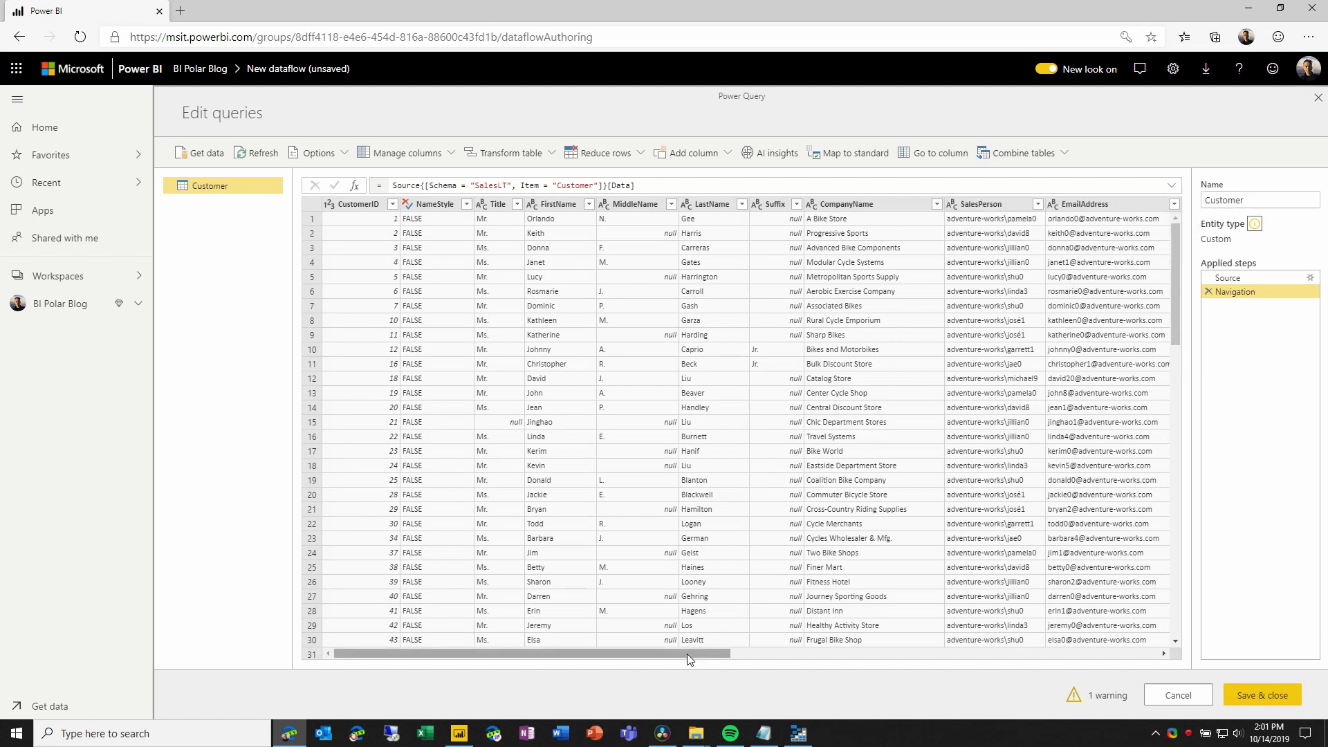
- Check the warning about the complex-type SalesLT.CustomerAddress and SalesLT.SalesOrderHeader columns
left_click_drag(687, 653, 799, 654)
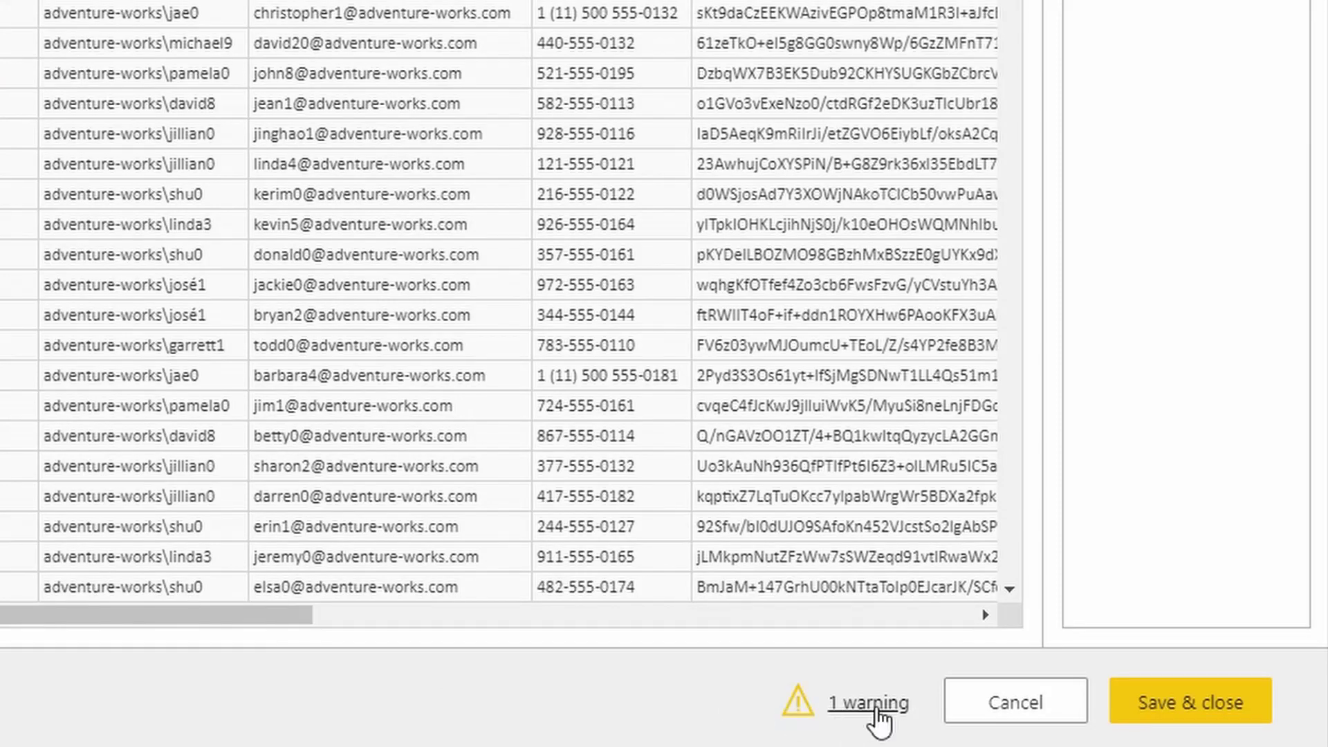
mouse_move(1110, 697)
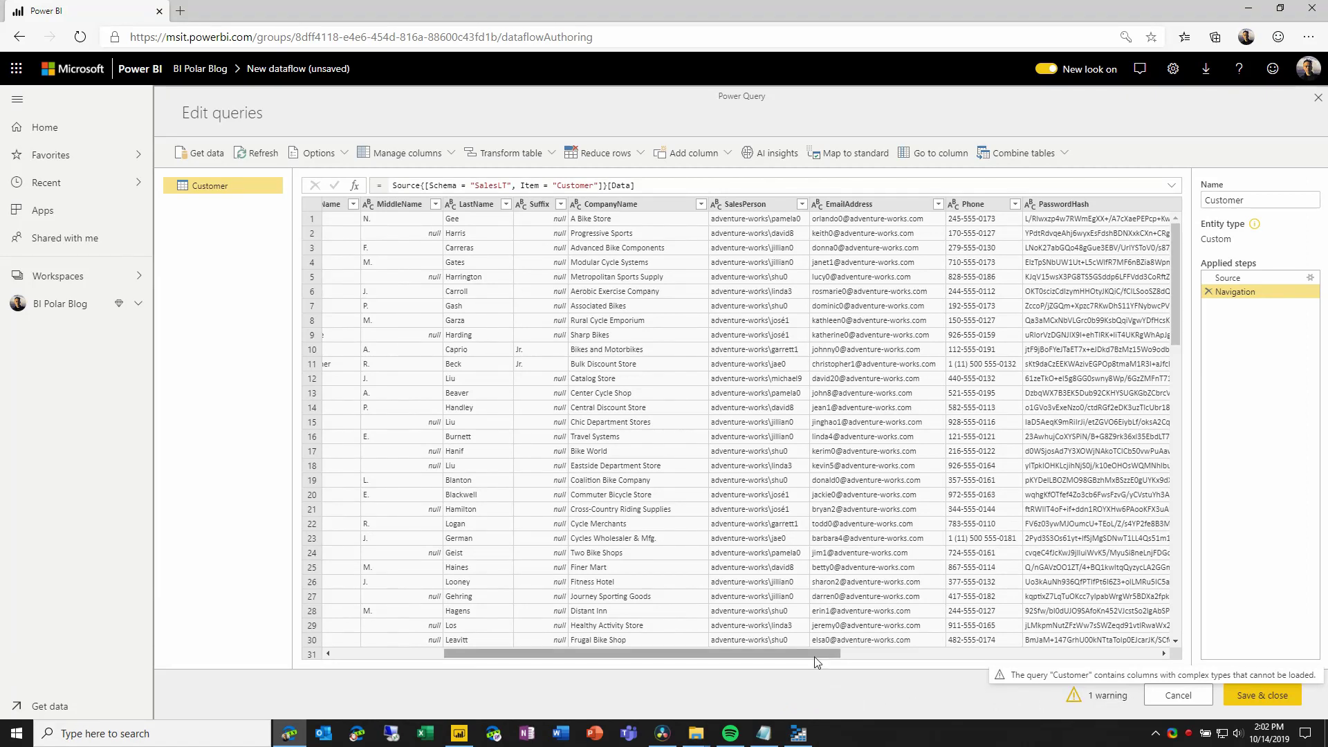
left_click_drag(816, 659, 1024, 650)
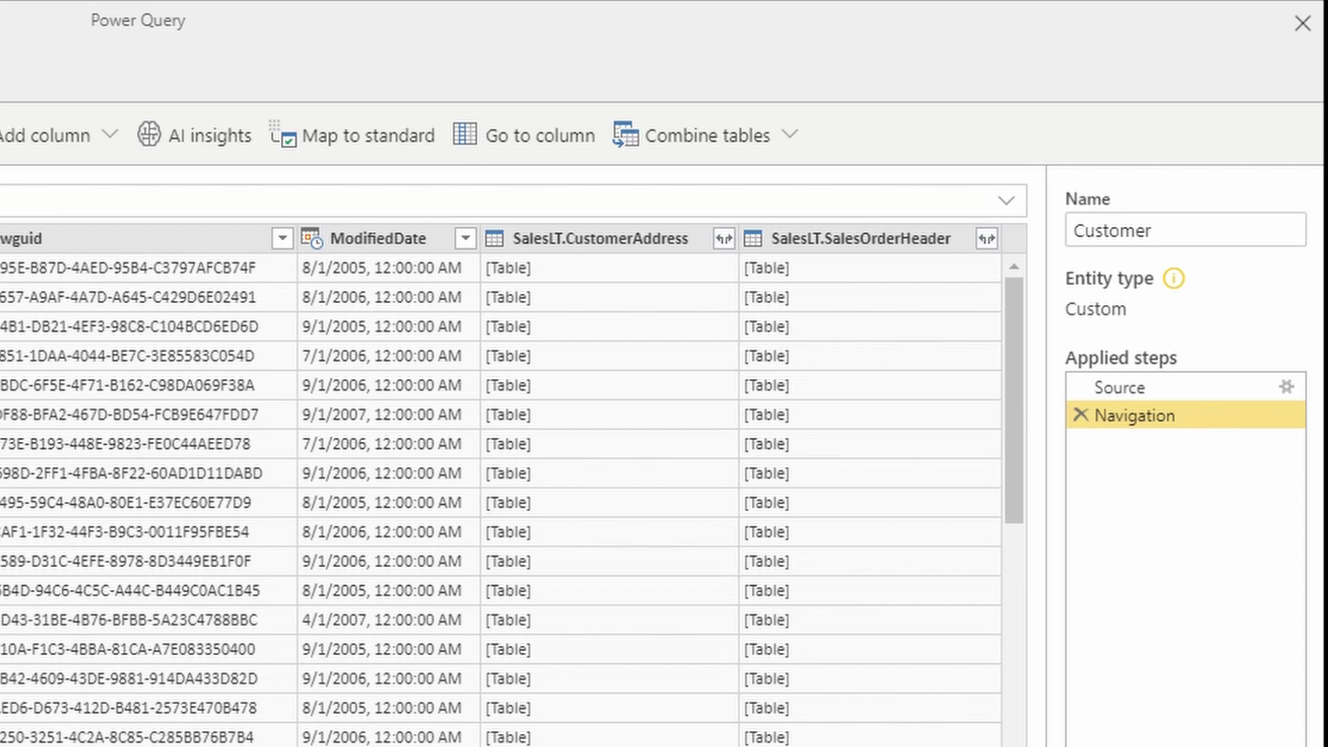
- Remove the SalesLT.CustomerAddress and SalesLT.SalesOrderHeader columns from the Customer query
left_click(722, 243)
left_click(670, 243)
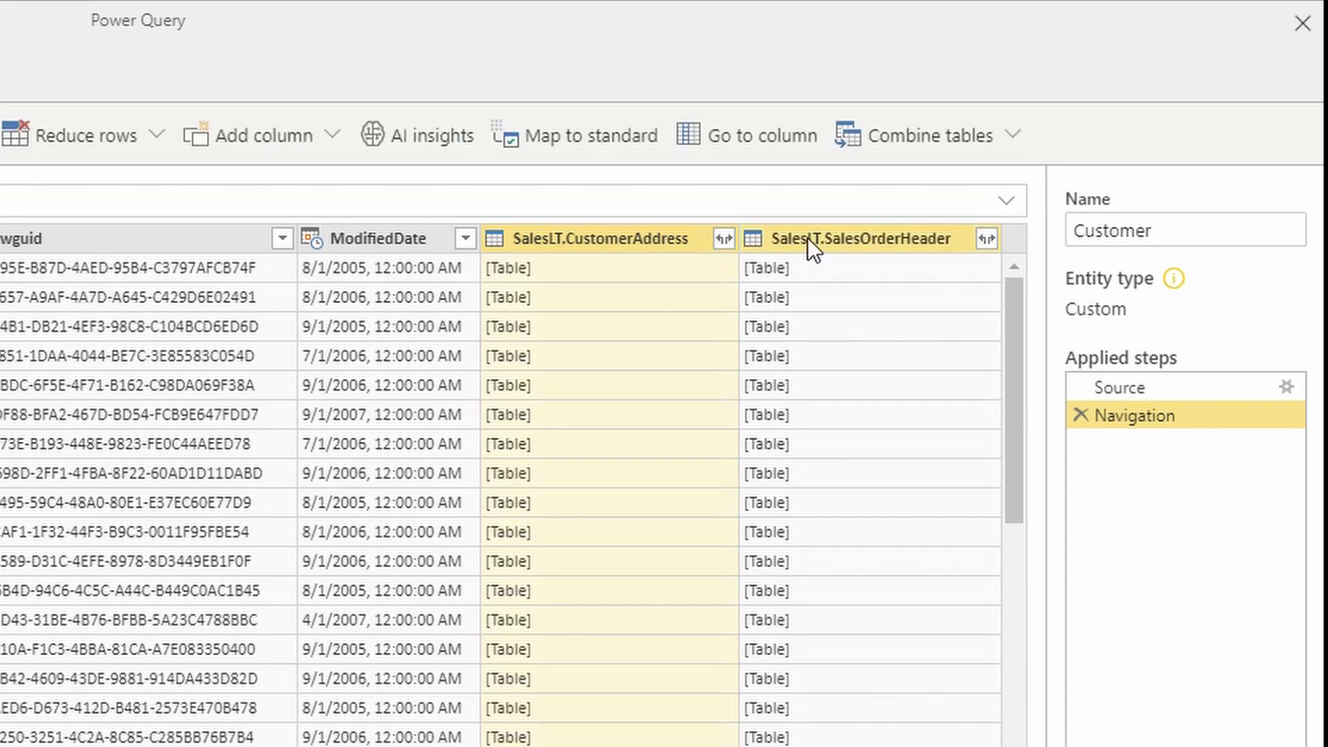
left_click(846, 238, "ctrl")
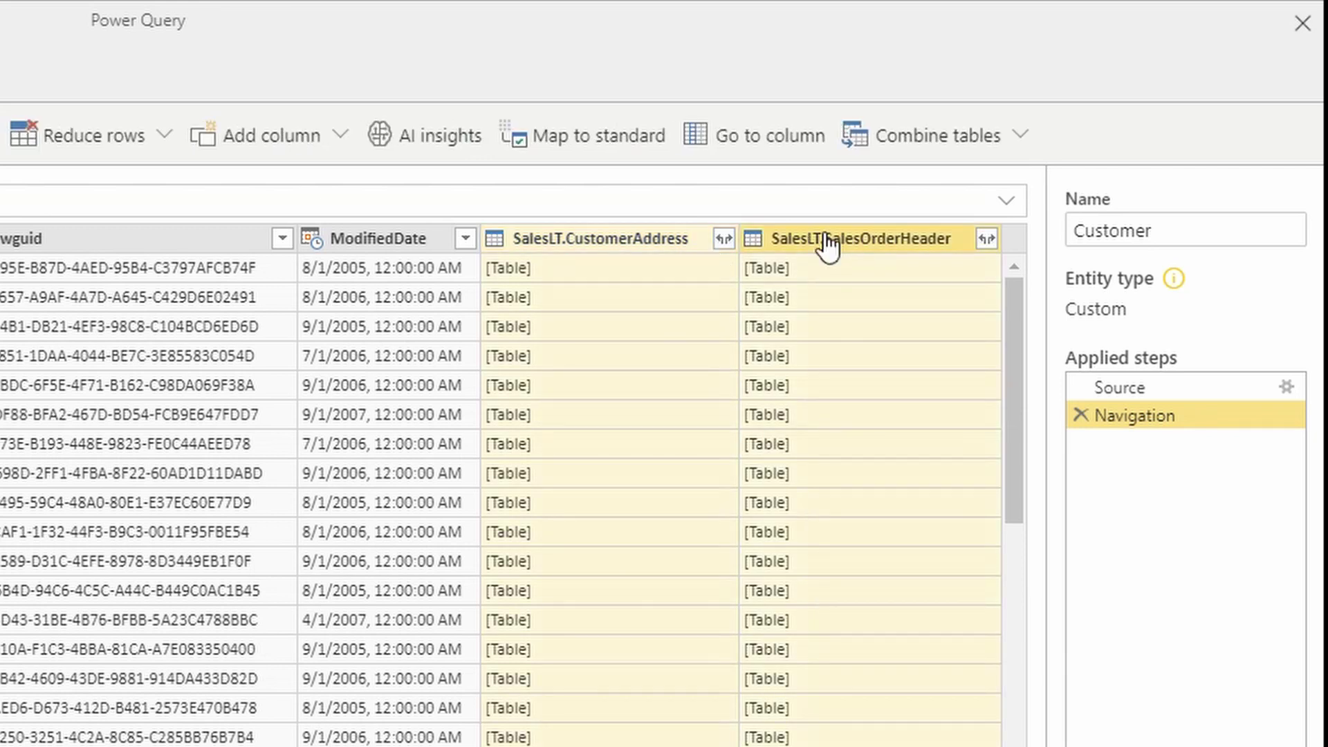
right_click(848, 238)
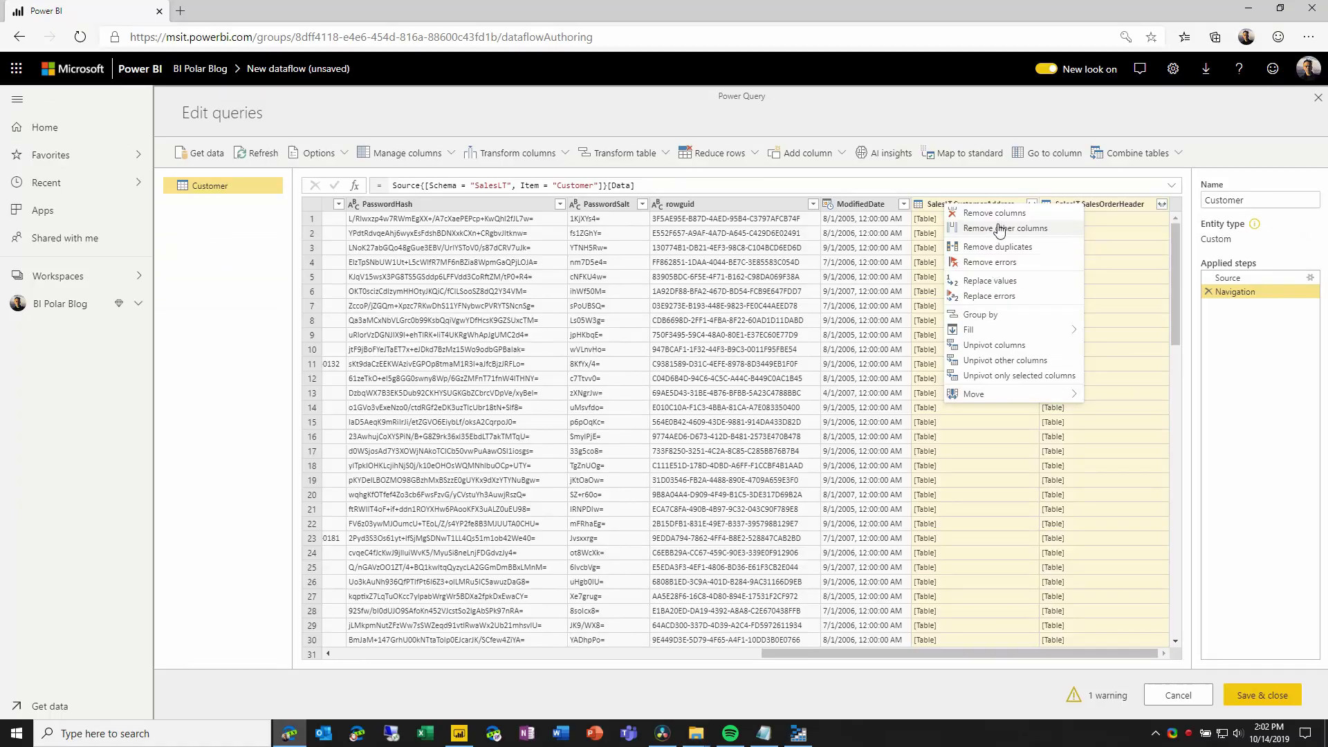
left_click(1004, 219)
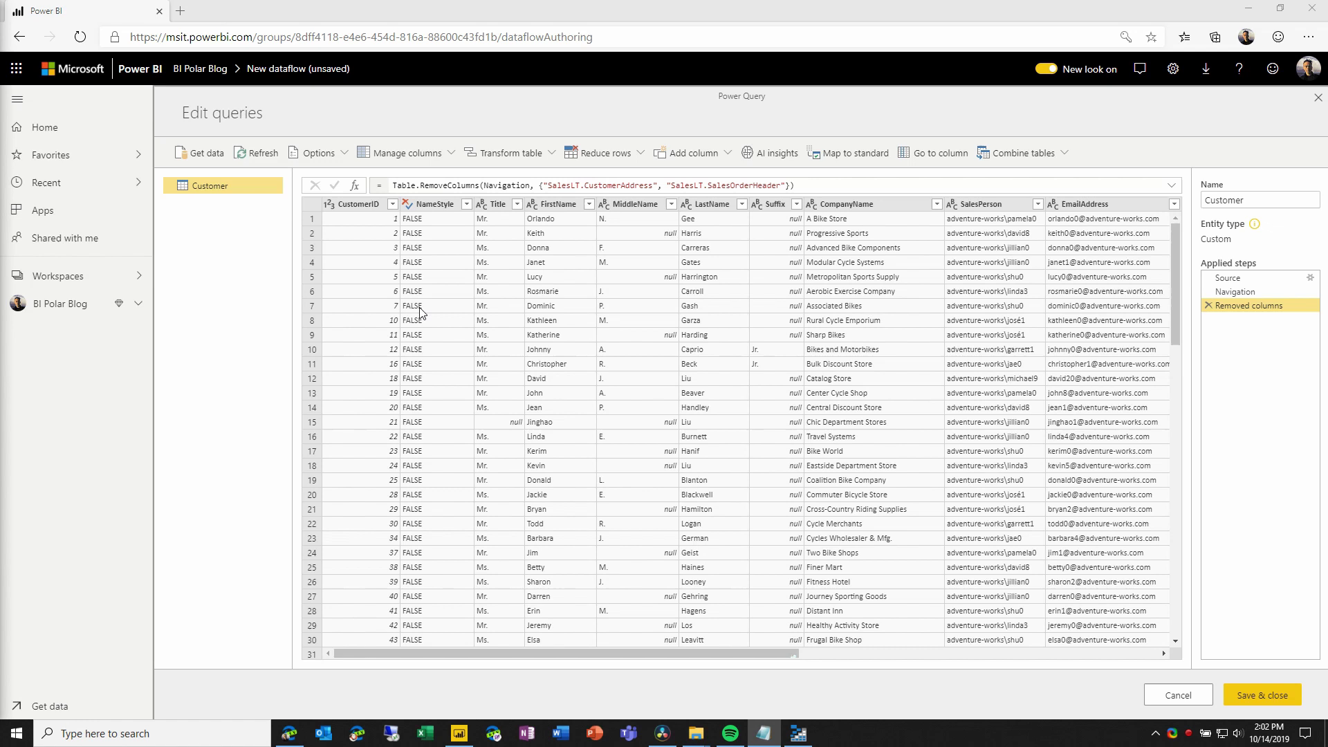
left_click(201, 157)
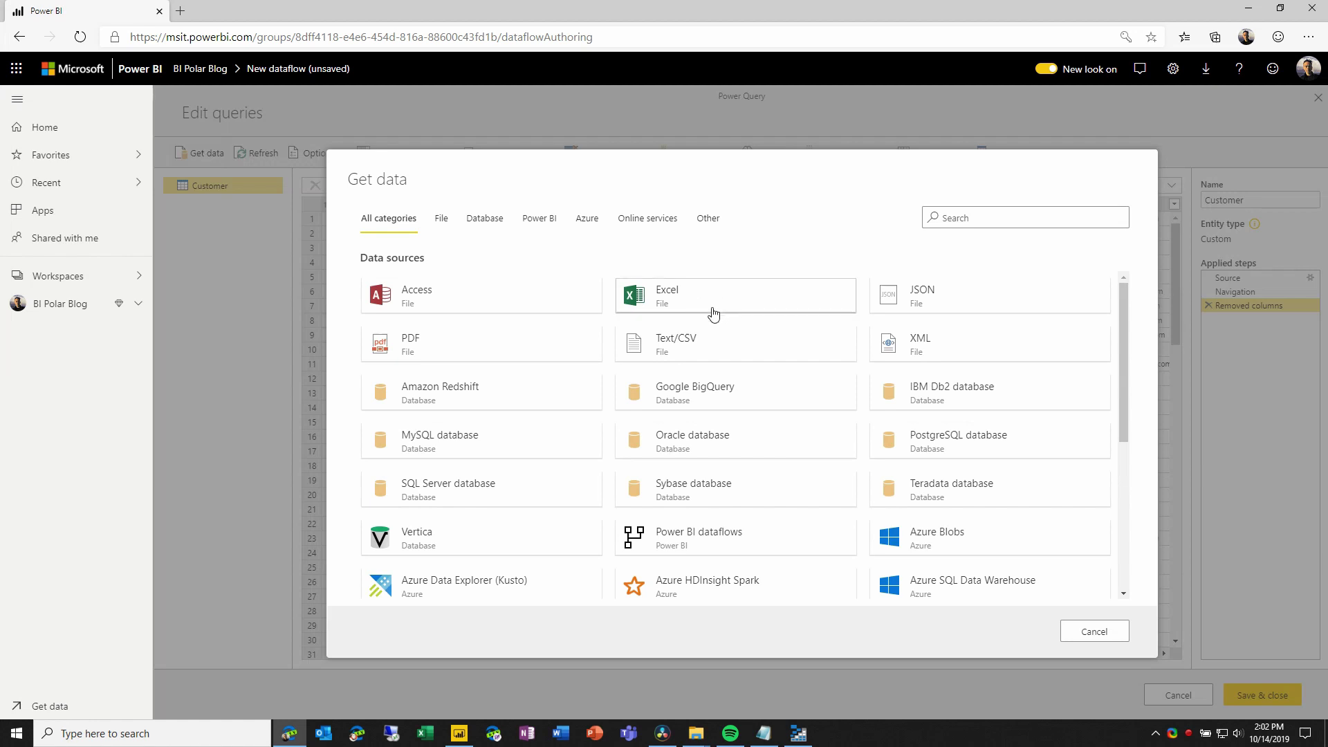
- Add the promotions CSV from its web address as a new query named 'Promotions'
left_click(712, 342)
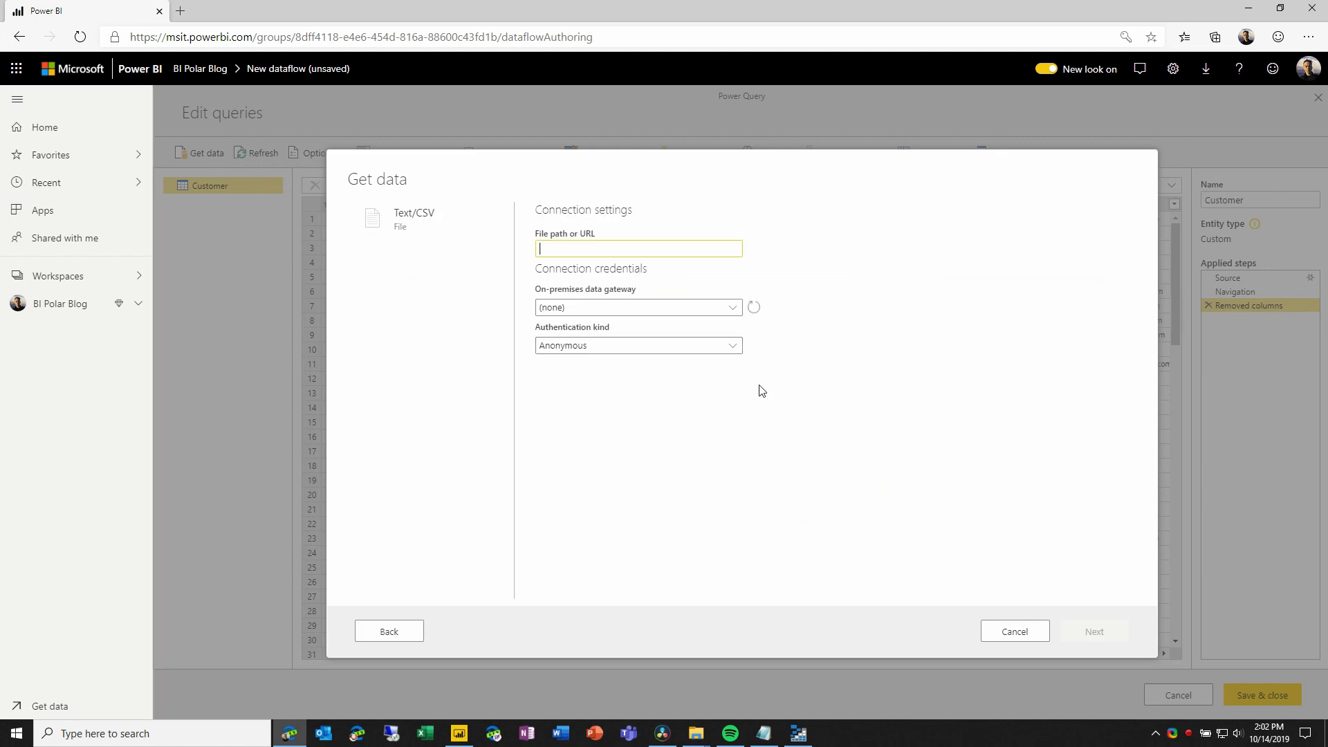
left_click(670, 250)
key("ctrl+v")
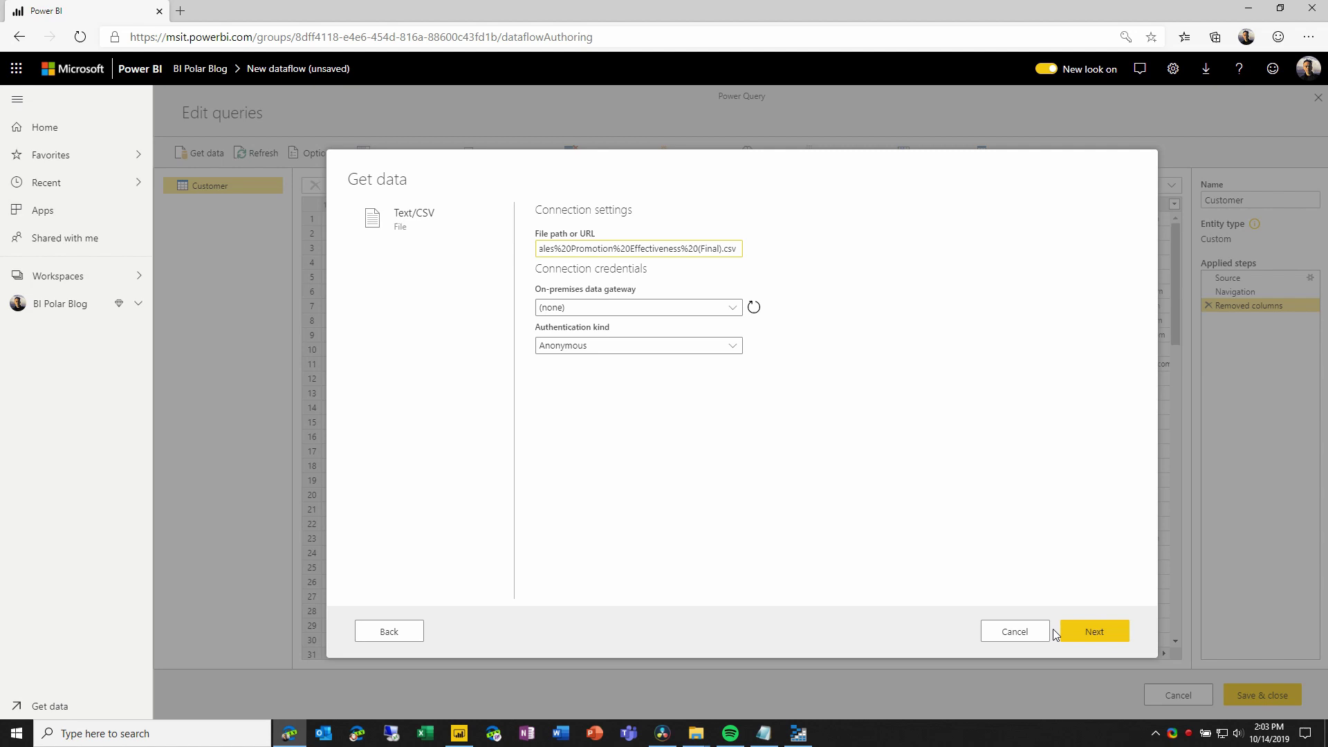
left_click(1082, 631)
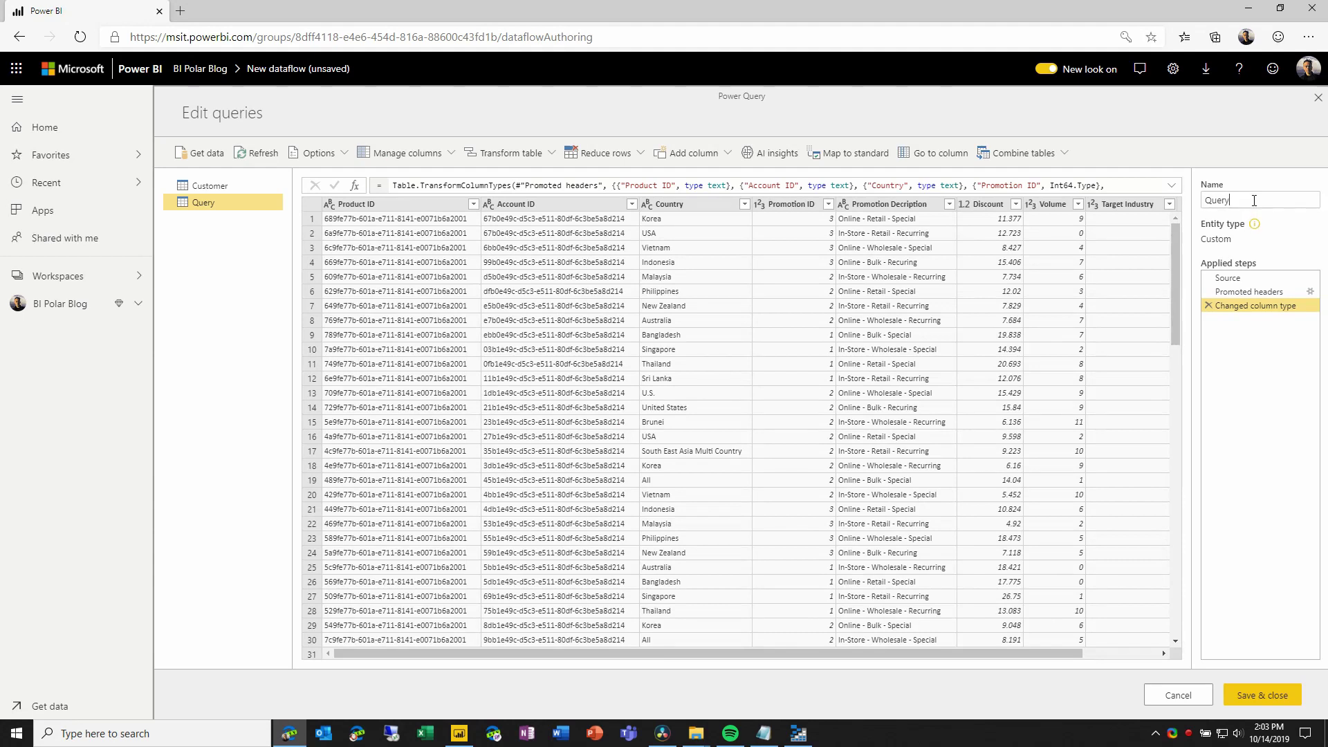
left_click_drag(1234, 199, 1183, 201)
type("Promotions")
- Save the dataflow as 'Power BItes - Creating dataflows 1 of 4'
key("Return")
left_click(1256, 692)
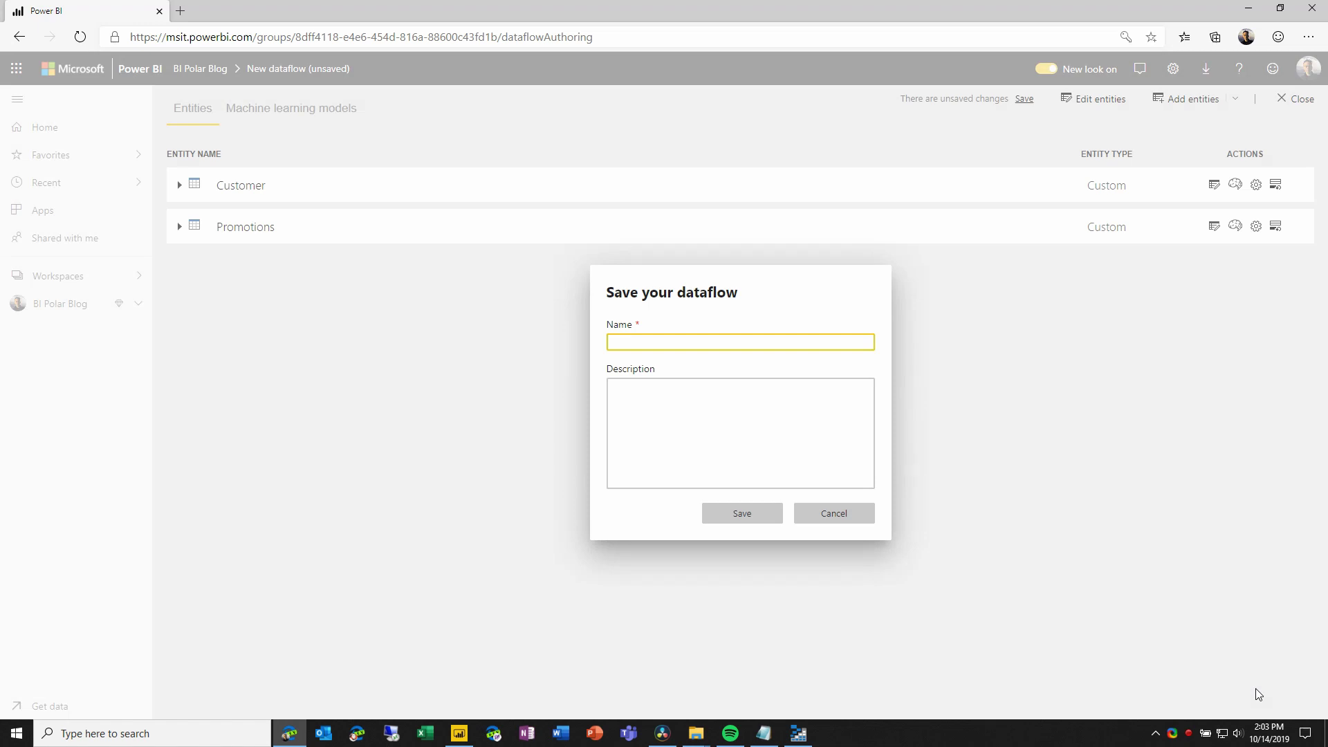
type("Power BItes - Creating dataflows 1 of 4")
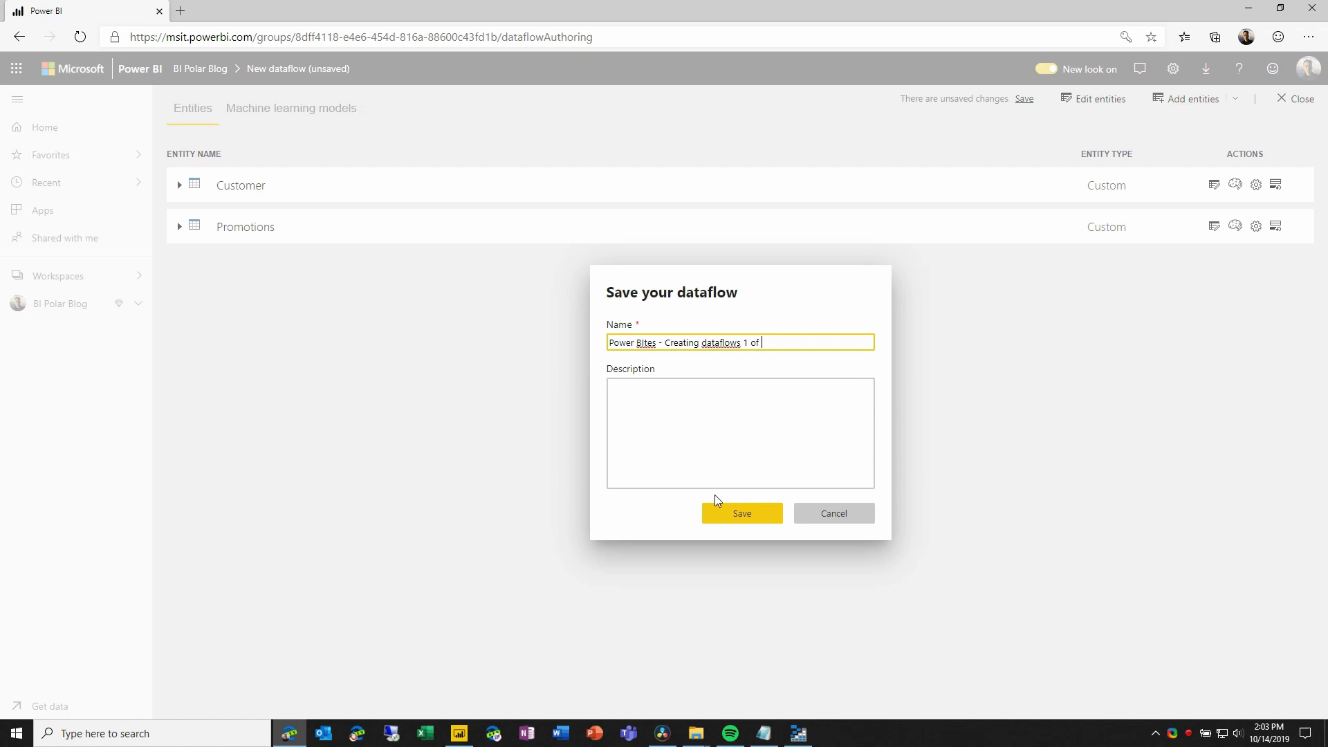
key("Tab")
left_click(743, 513)
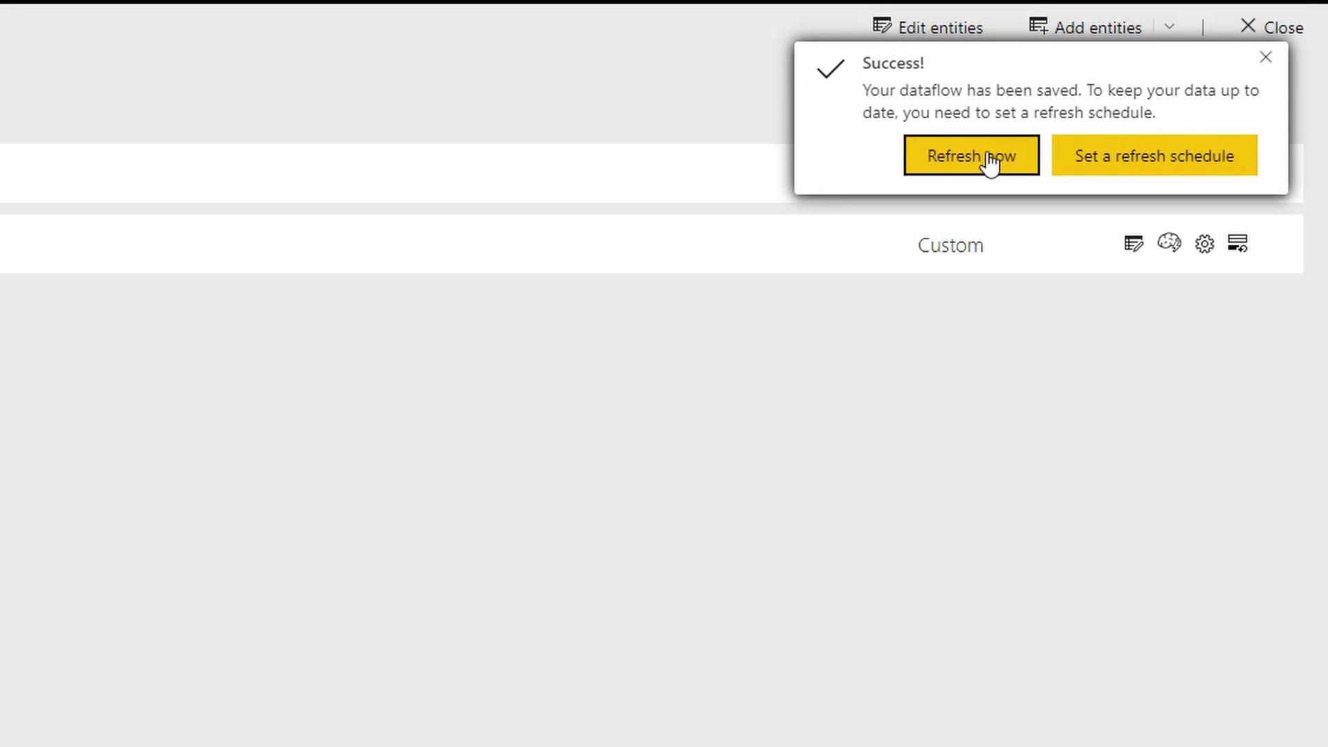
- Refresh the saved dataflow now, then switch to Power BI Desktop
left_click(994, 164)
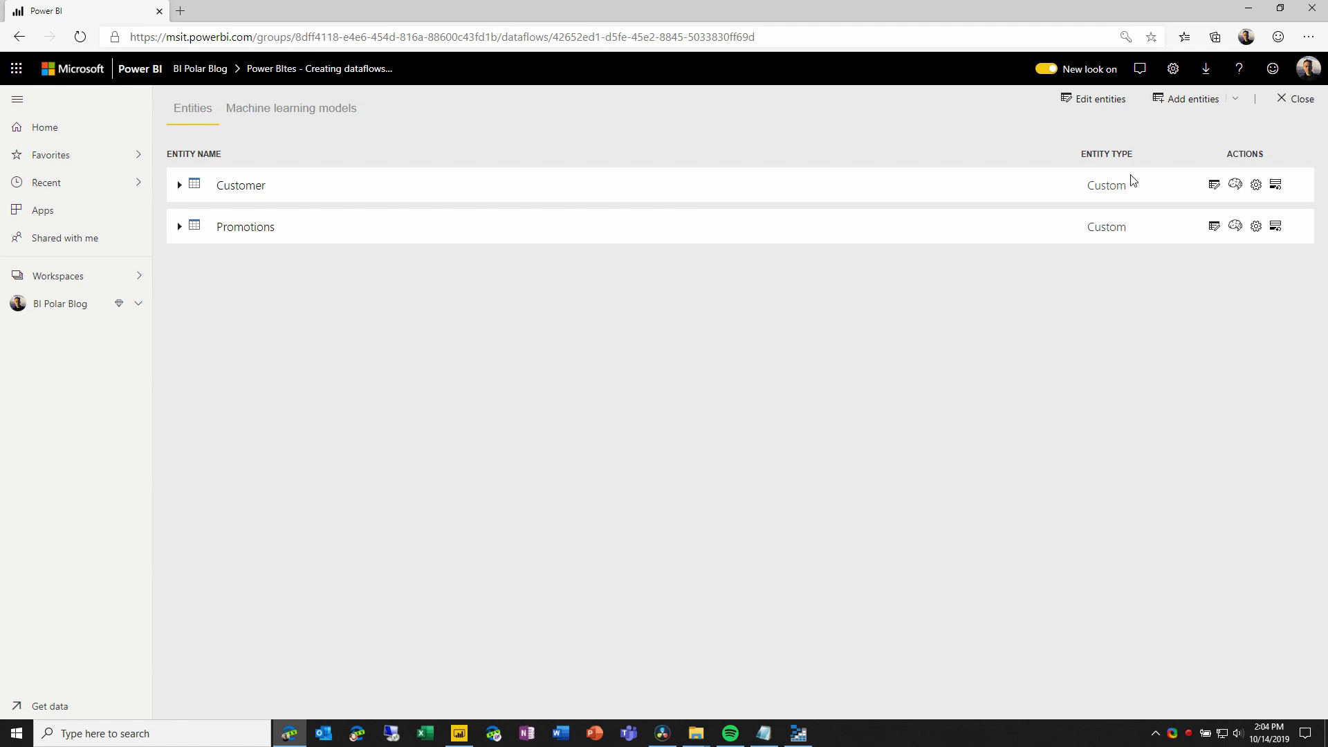
key("alt+Tab")
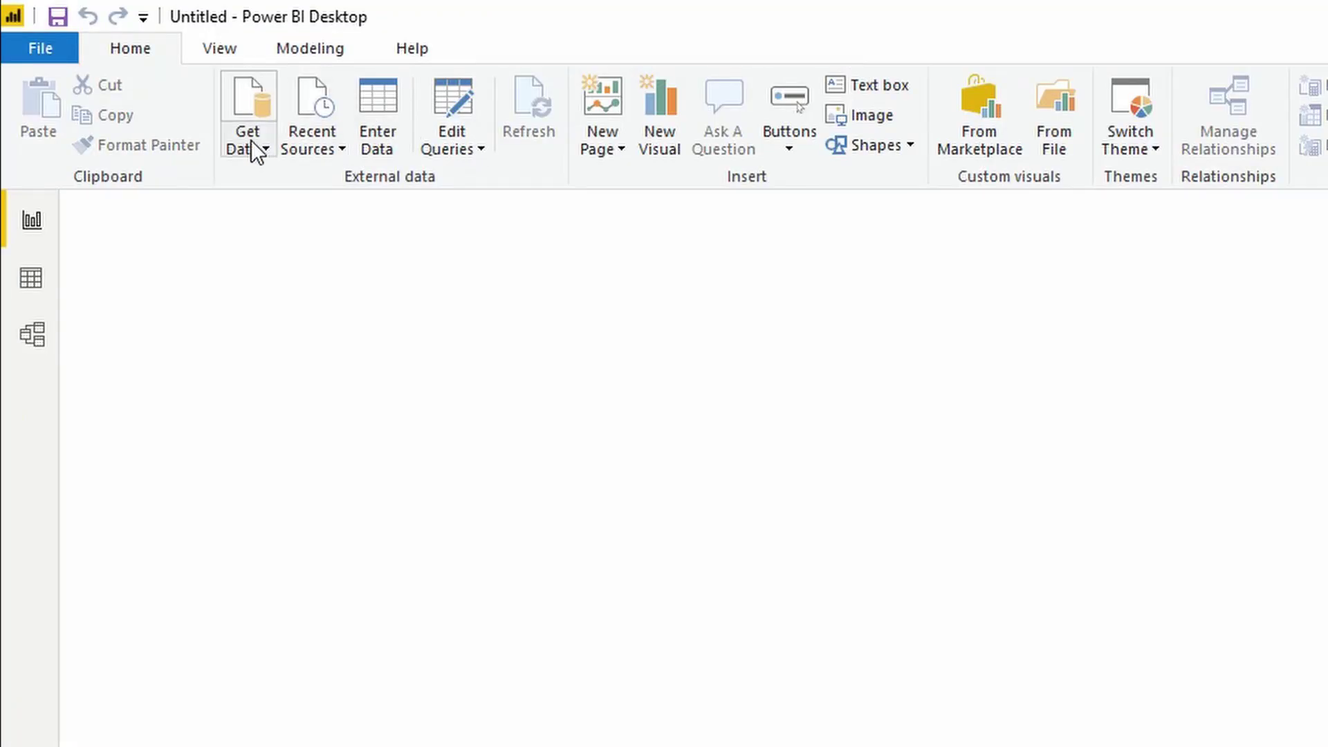
- Load the Customer and Promotions entities from the 'Power BItes - Creating dataflows 1 of 4' dataflow
left_click(256, 148)
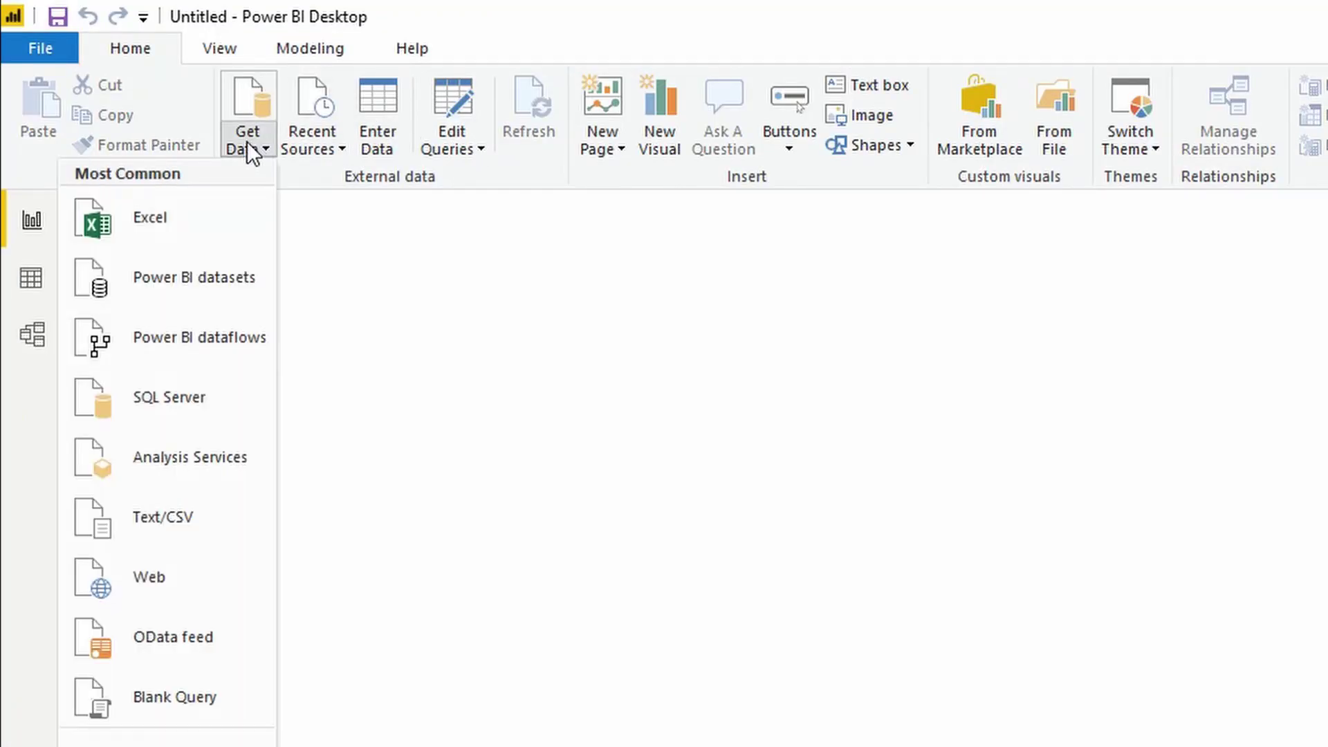
left_click(226, 346)
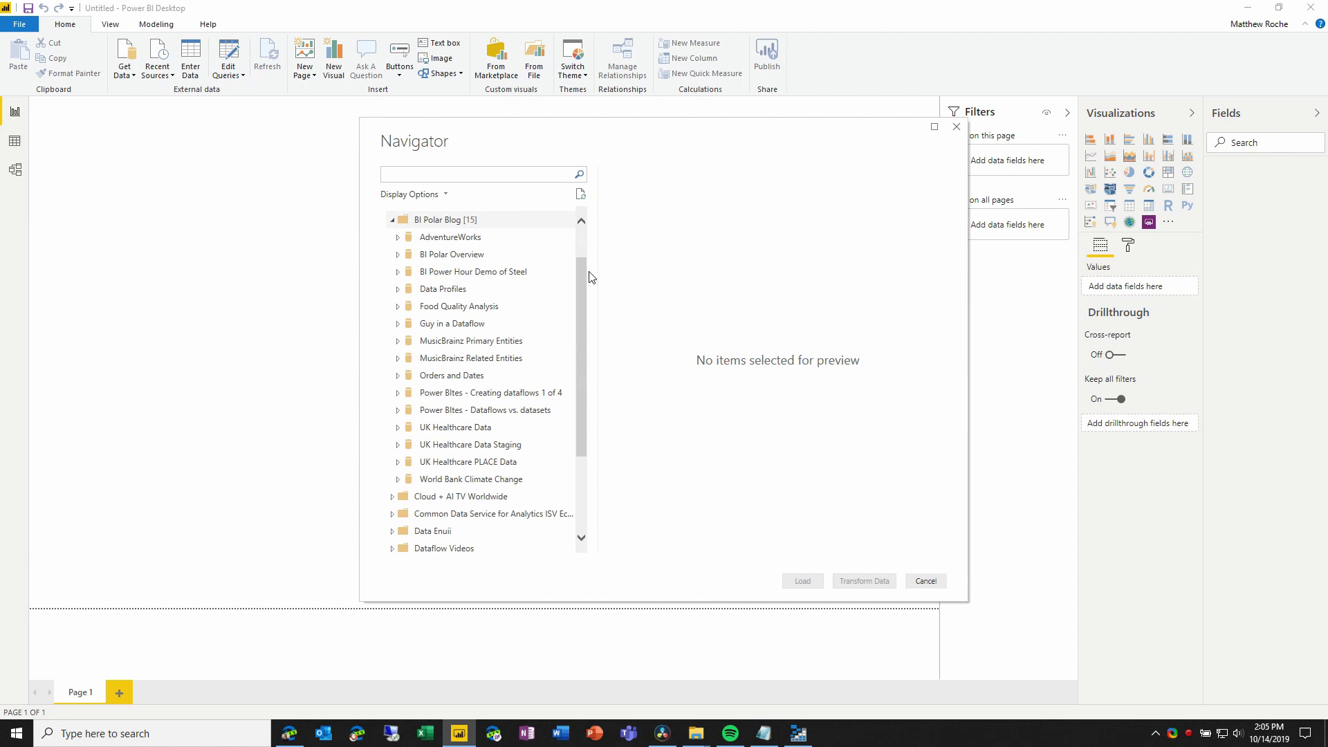
left_click(399, 397)
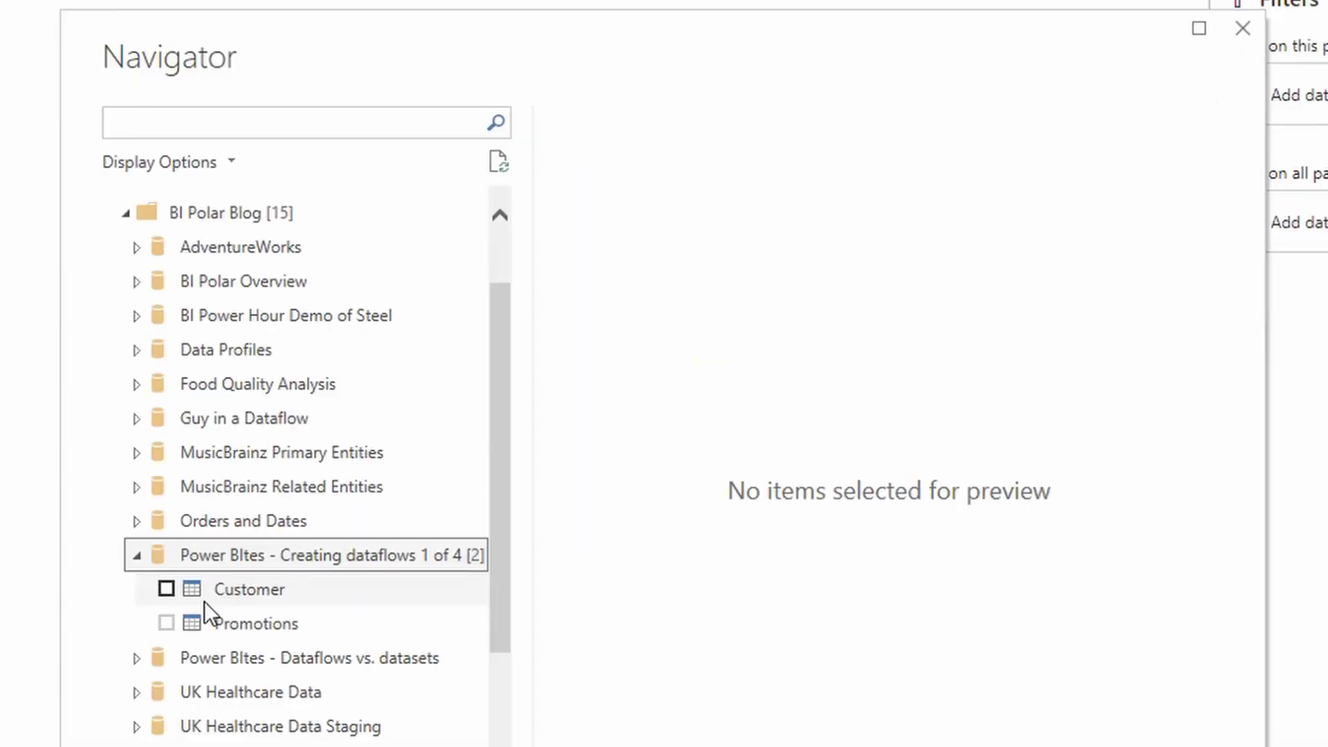
left_click(167, 590)
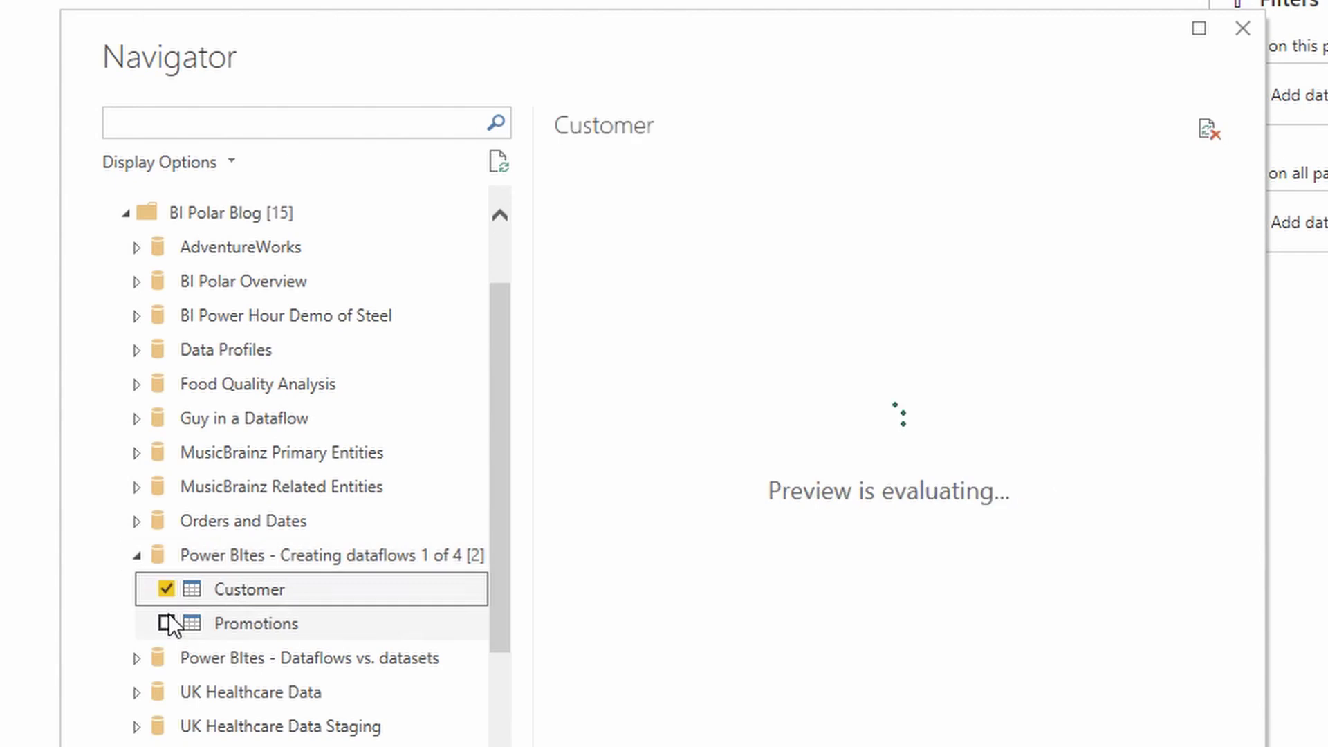
left_click(166, 624)
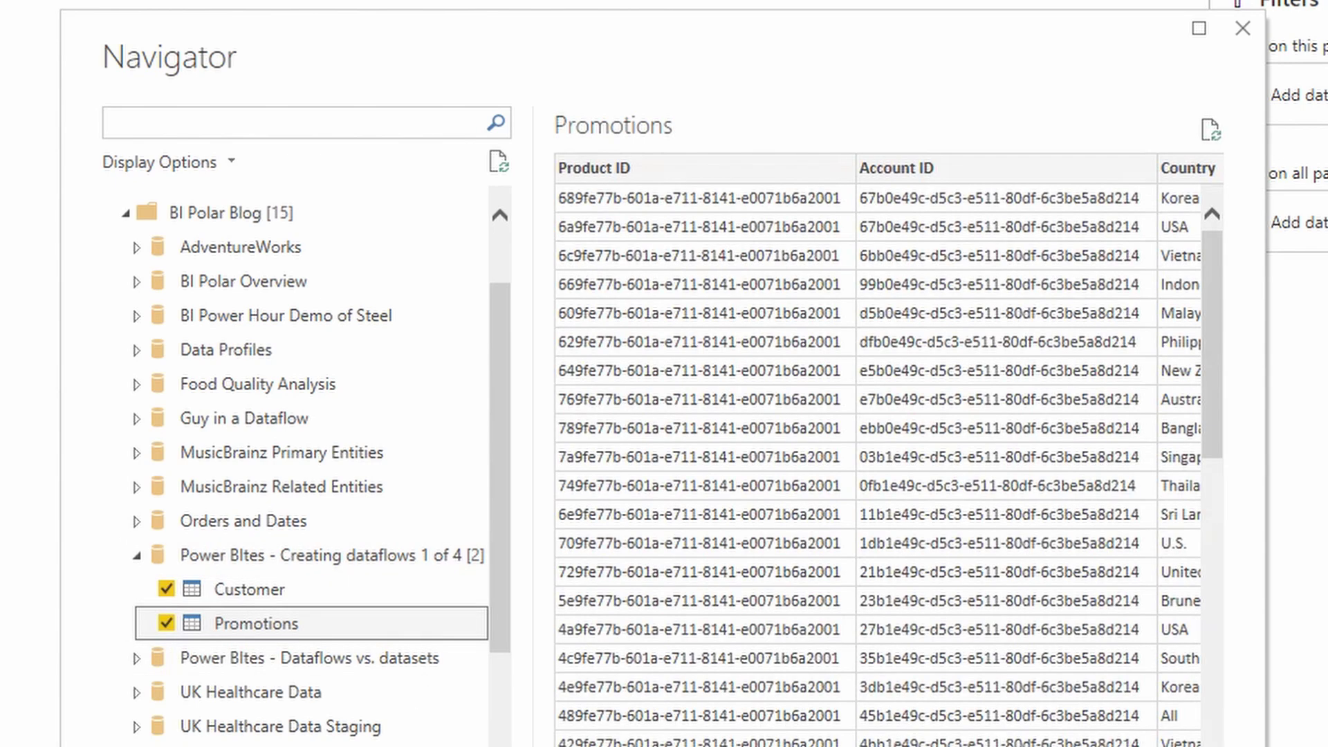
left_click(945, 746)
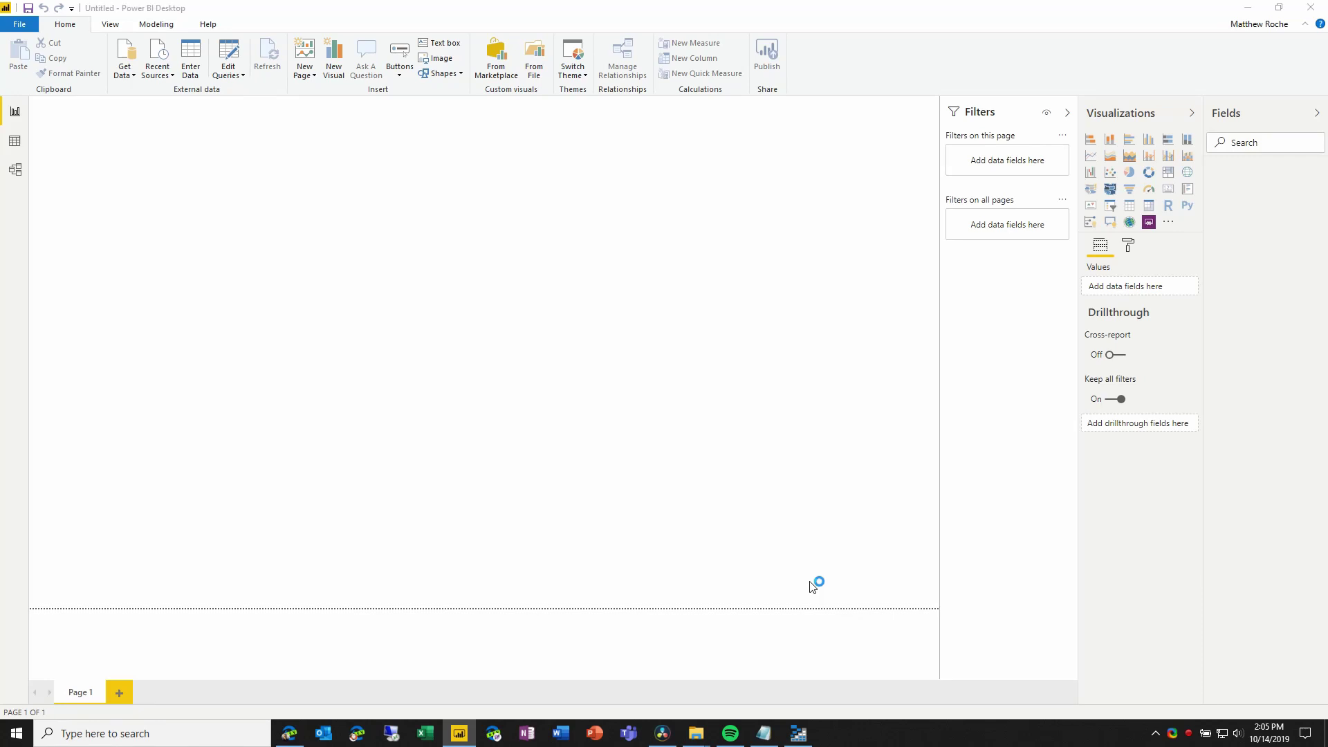